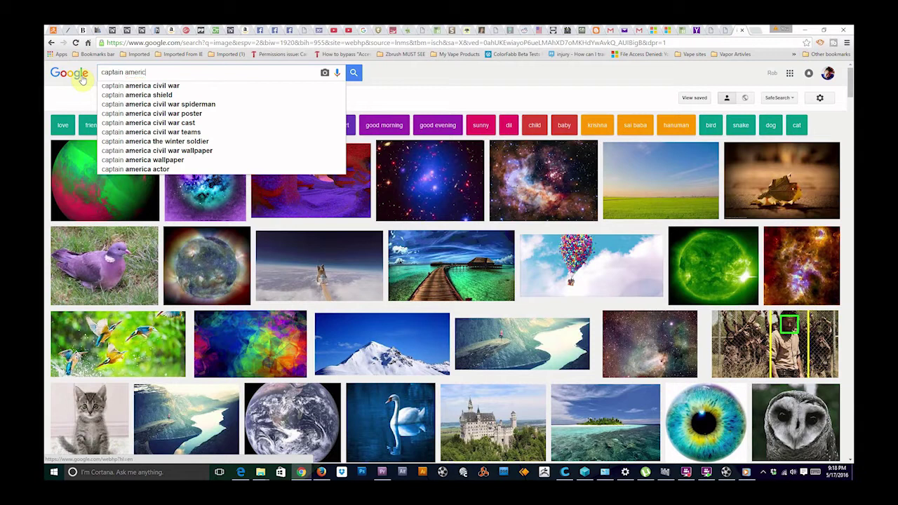
Search Google Images for 'captain america sheild' and scroll through the shield results.
type("a")
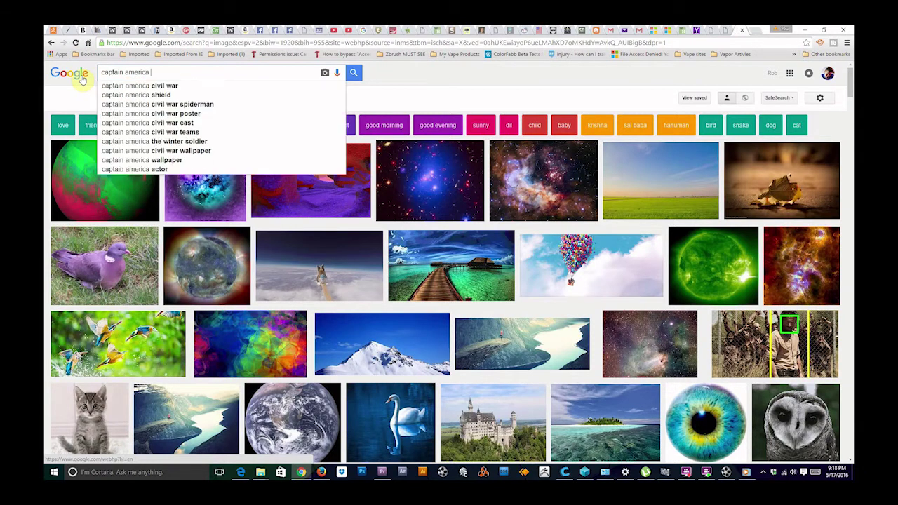
type(" she")
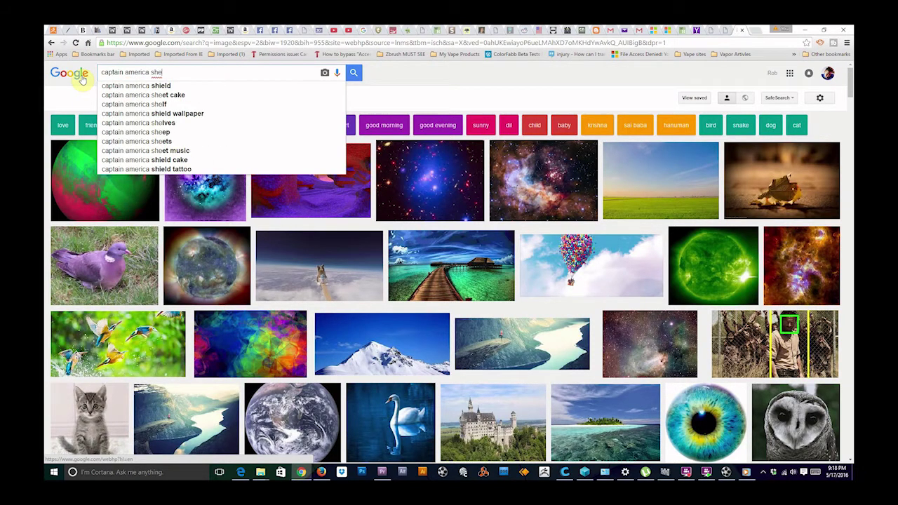
type("i")
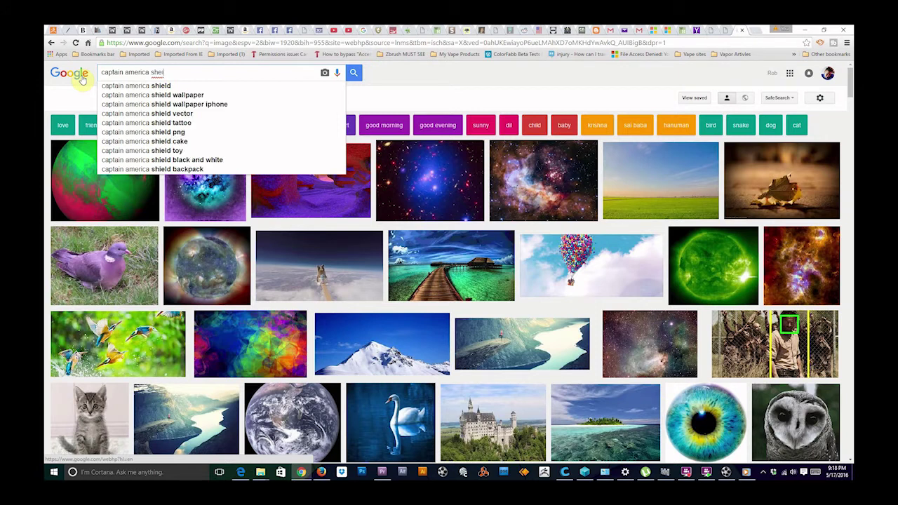
type("ld")
key("Return")
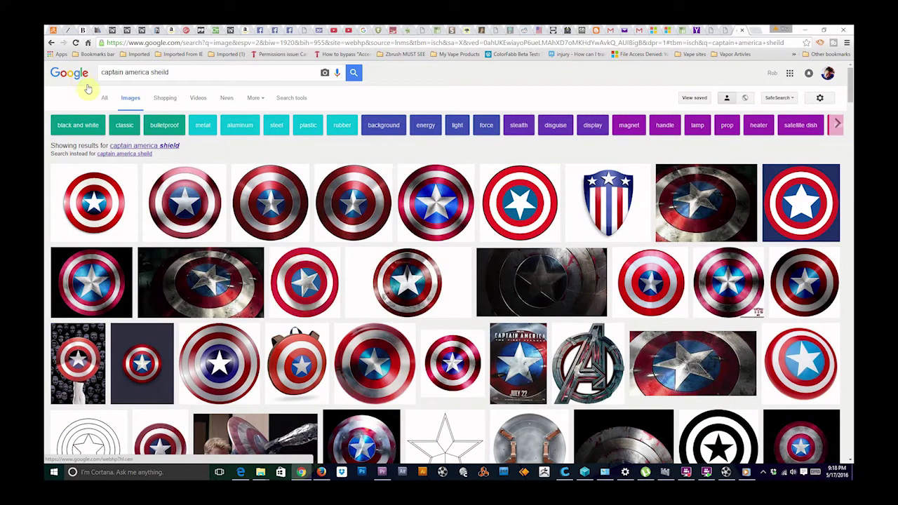
left_click(190, 76)
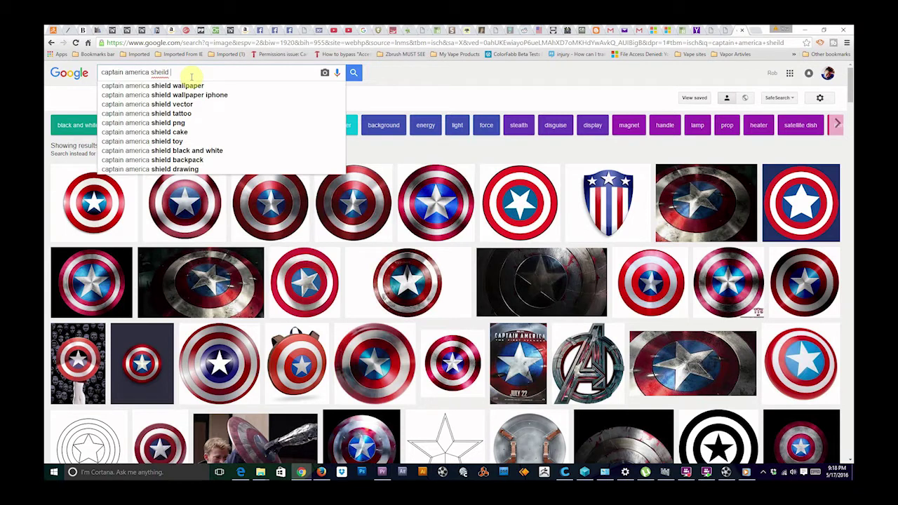
scroll(242, 224, "down", 2)
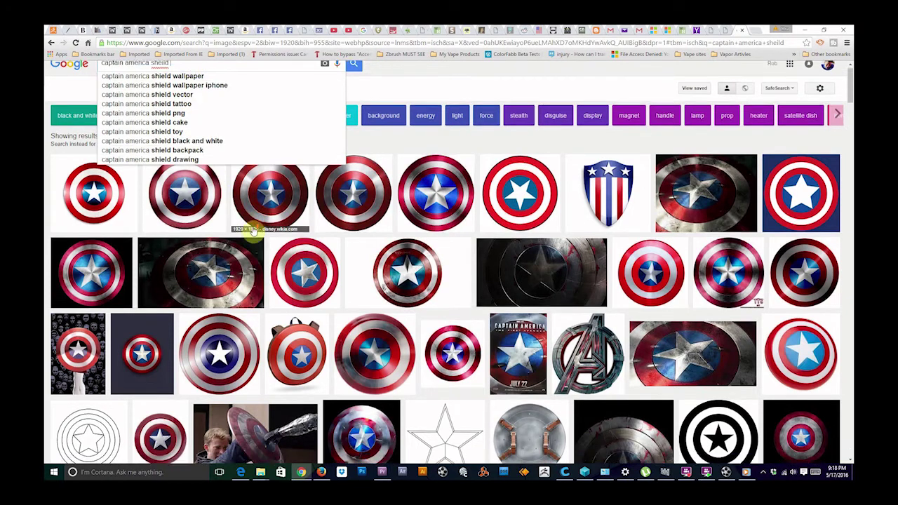
scroll(253, 231, "down", 1)
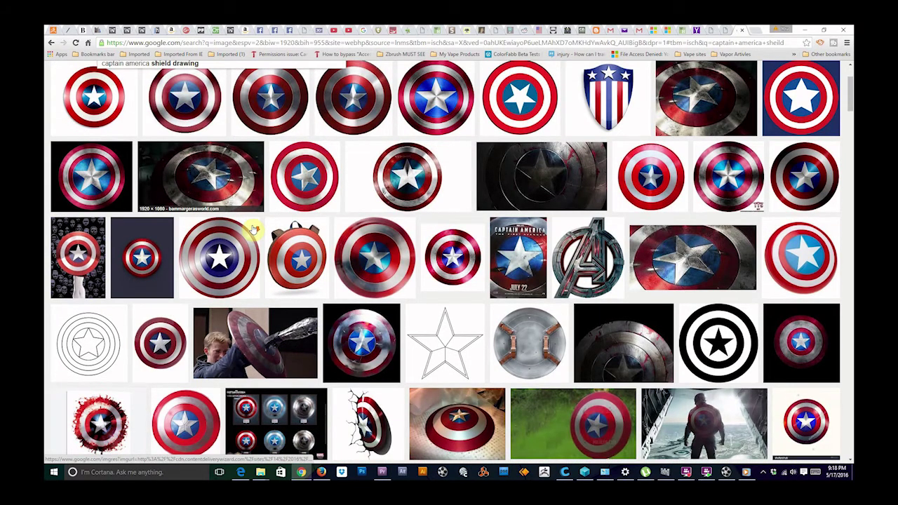
scroll(253, 230, "down", 1)
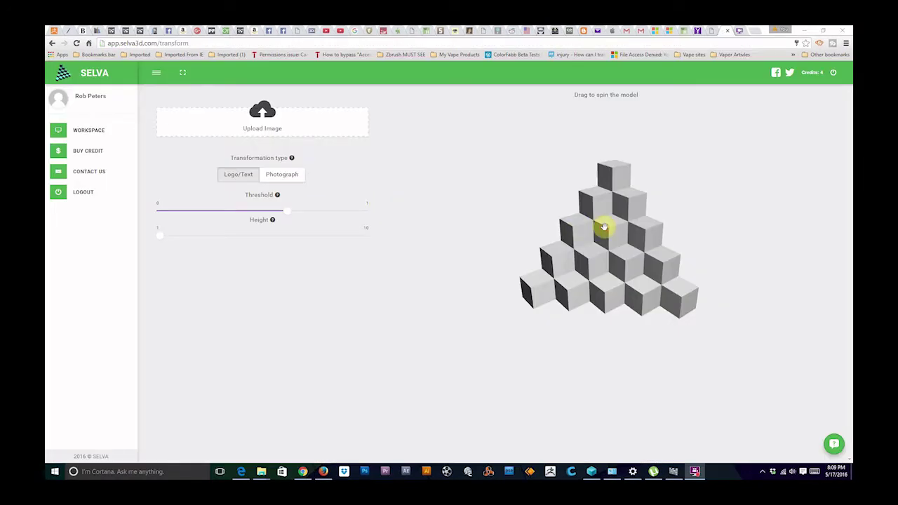
left_click_drag(601, 226, 582, 227)
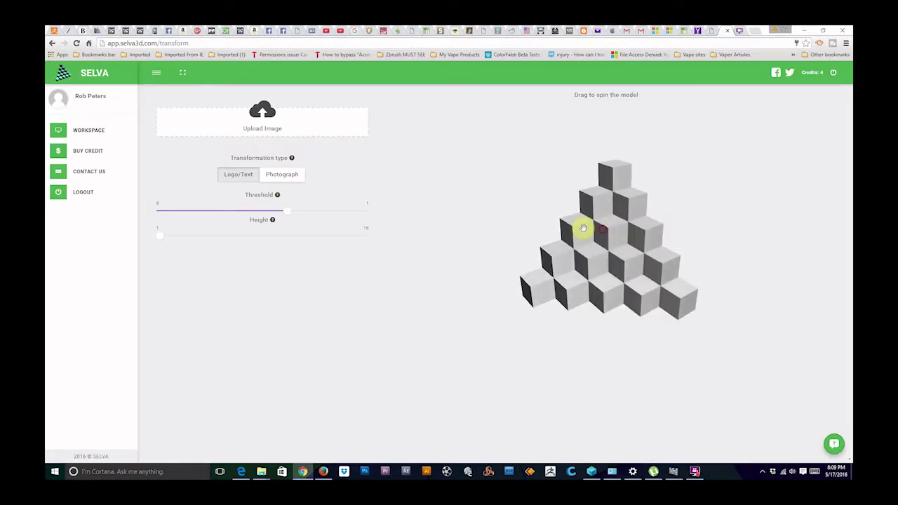
Upload the black-and-white shield file 'images' from Downloads as a Logo/Text model.
left_click(263, 128)
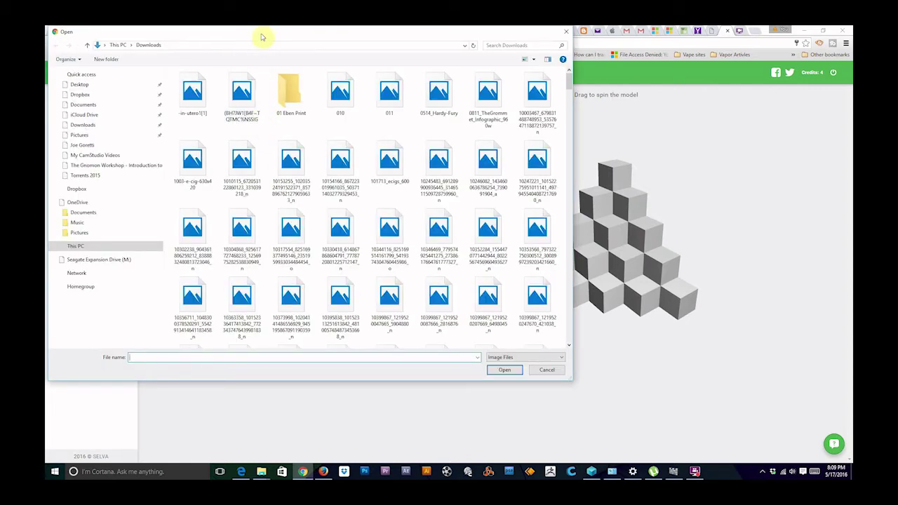
left_click_drag(262, 37, 411, 88)
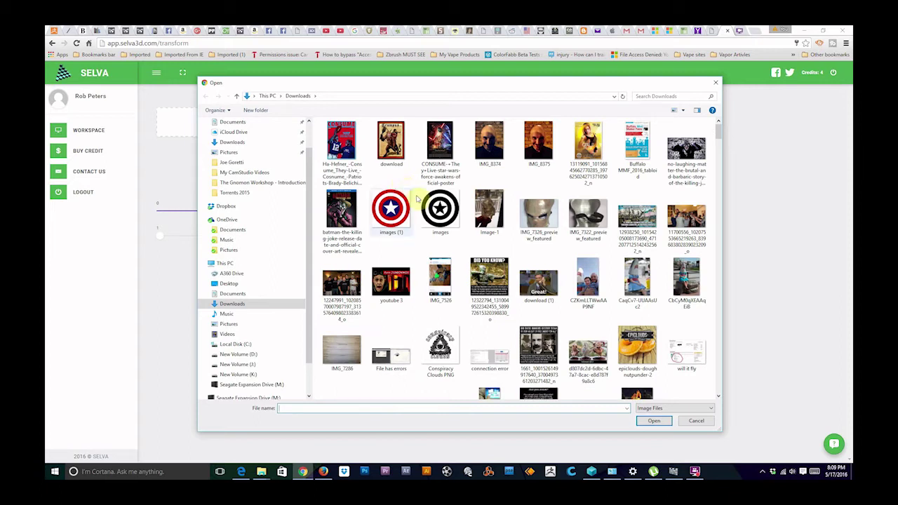
left_click(440, 208)
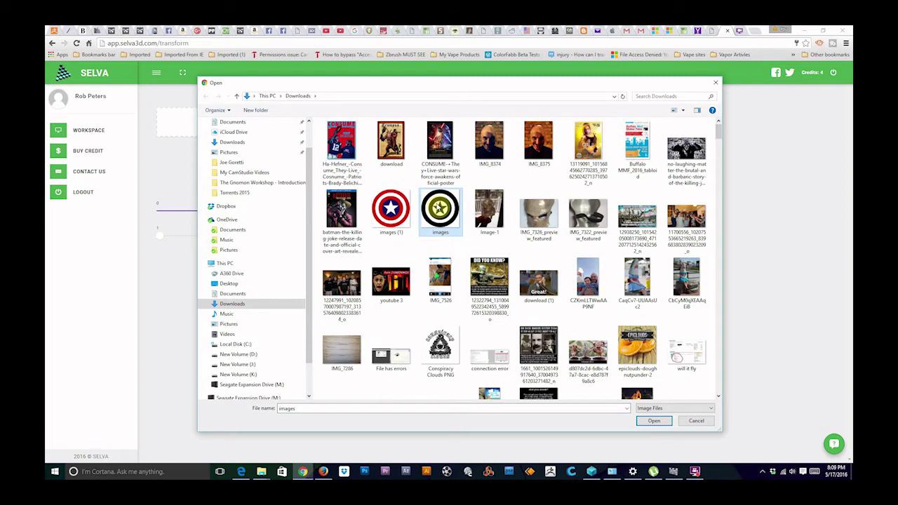
double_click(436, 203)
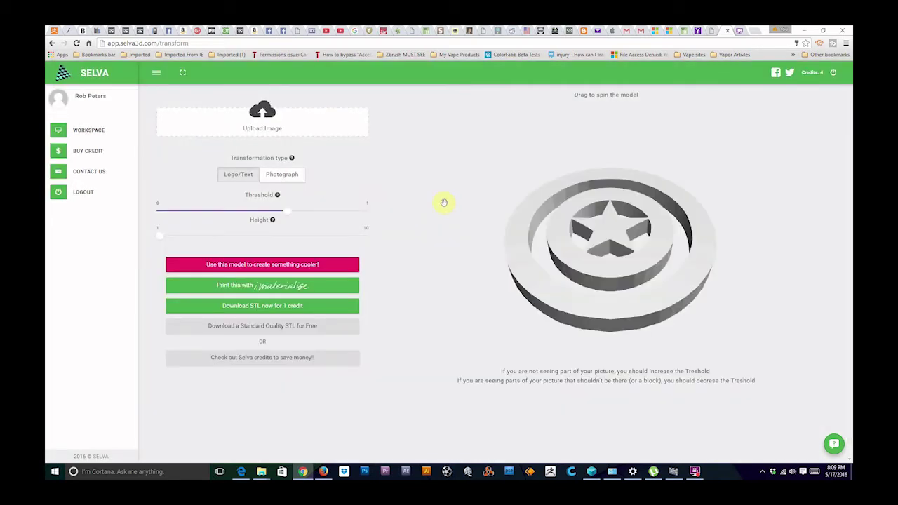
Raise the shield's Height to 5, inspect it, then set Height back to 2.
left_click_drag(491, 210, 540, 222)
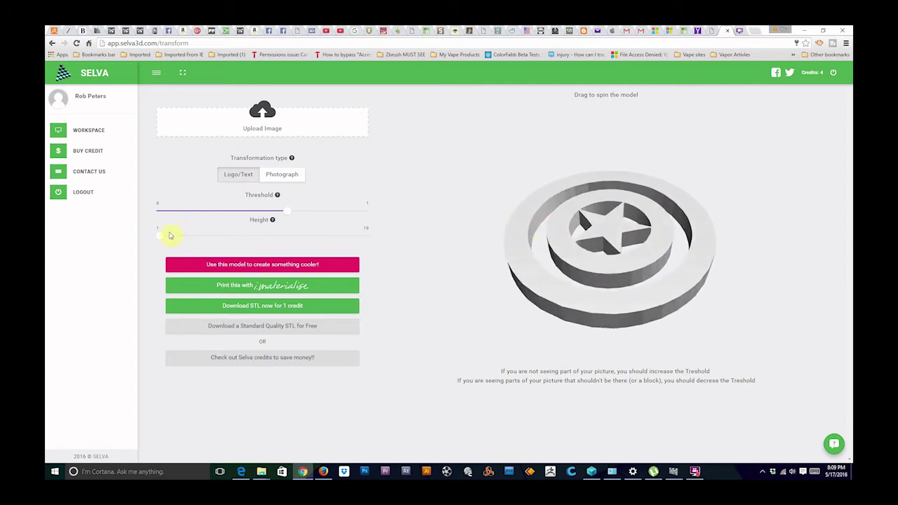
mouse_move(167, 240)
left_click_drag(167, 240, 254, 240)
left_click_drag(577, 262, 538, 257)
mouse_move(256, 241)
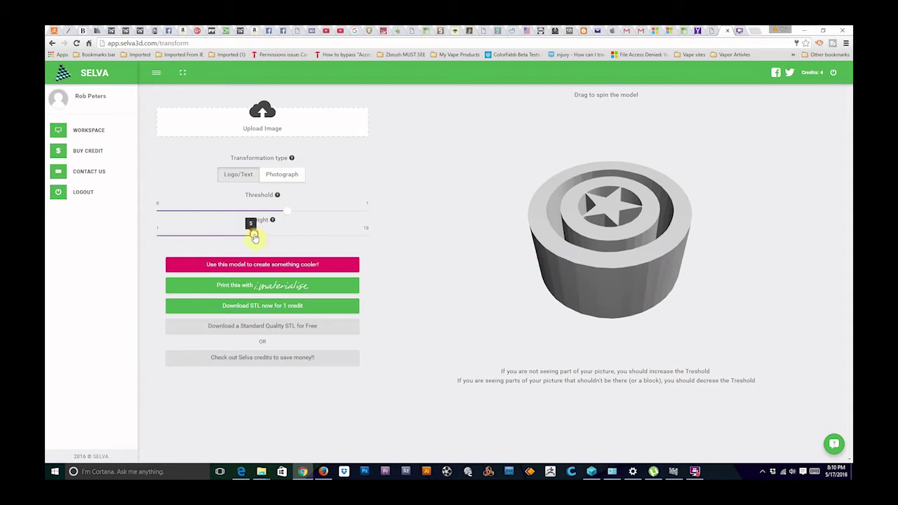
left_click_drag(254, 237, 181, 239)
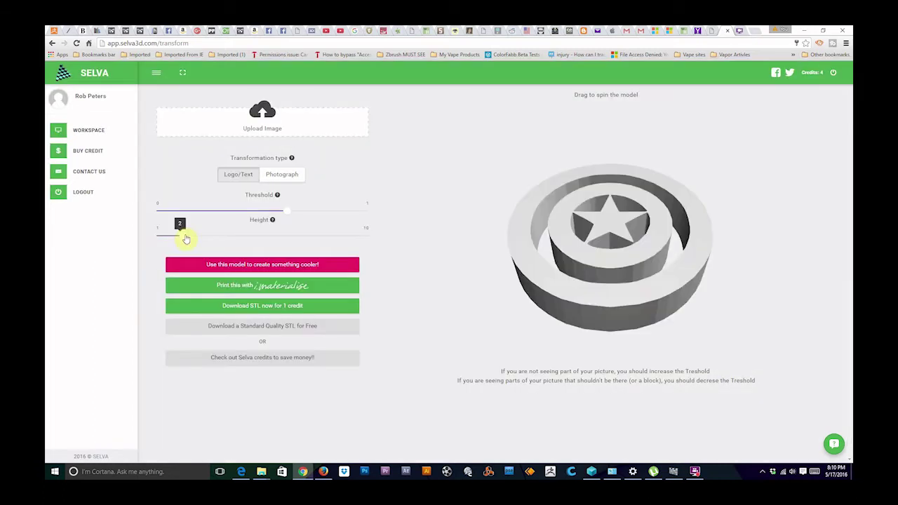
left_click_drag(672, 257, 706, 281)
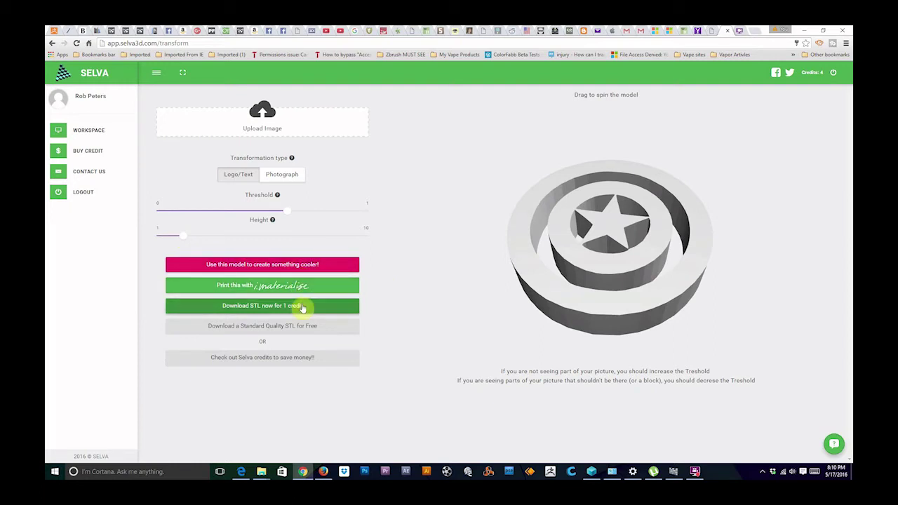
Download the free standard-quality STL and open images (3).stl from the downloads bar.
left_click(298, 328)
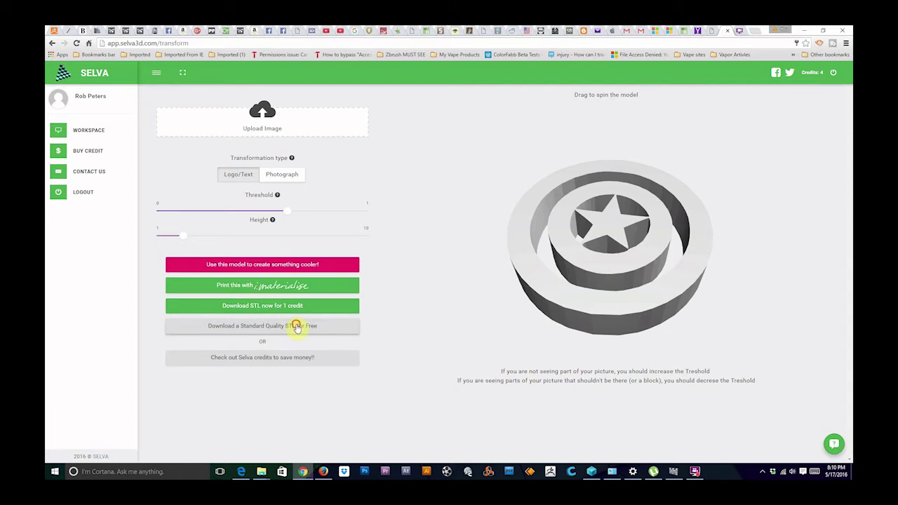
left_click(296, 327)
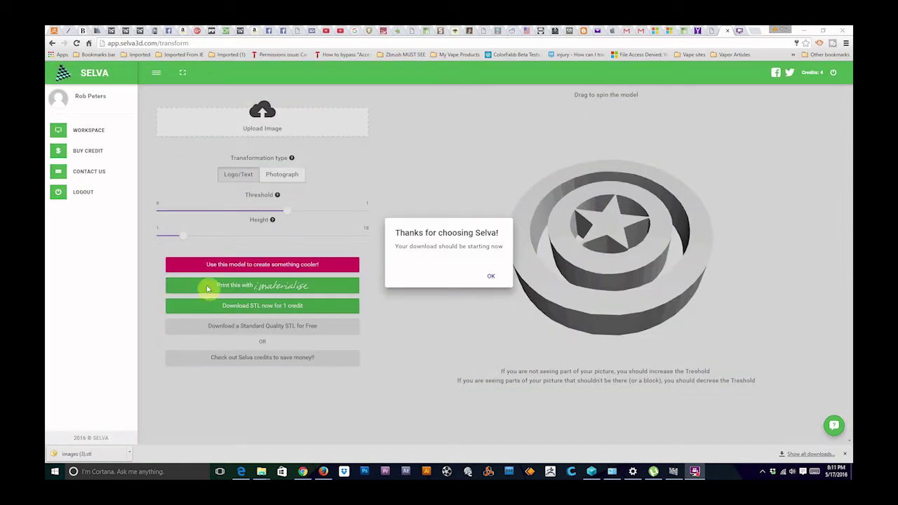
left_click(493, 280)
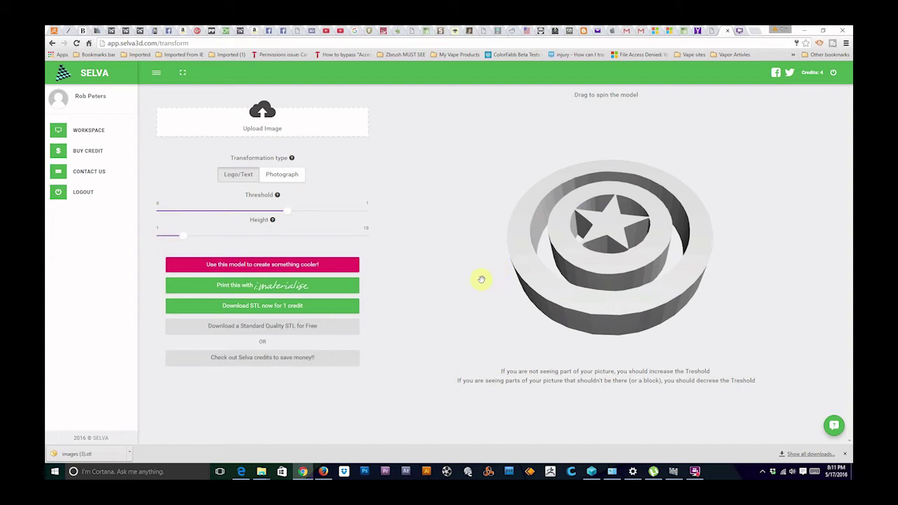
left_click(130, 454)
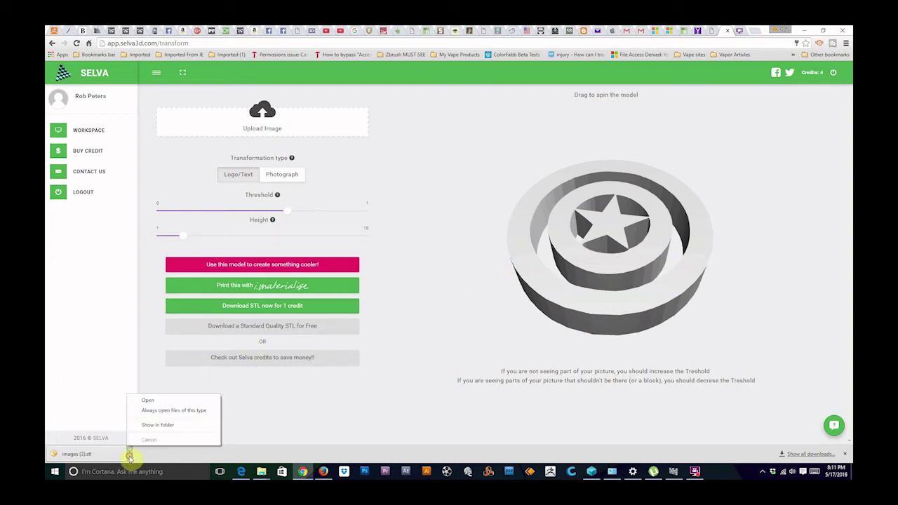
left_click(160, 405)
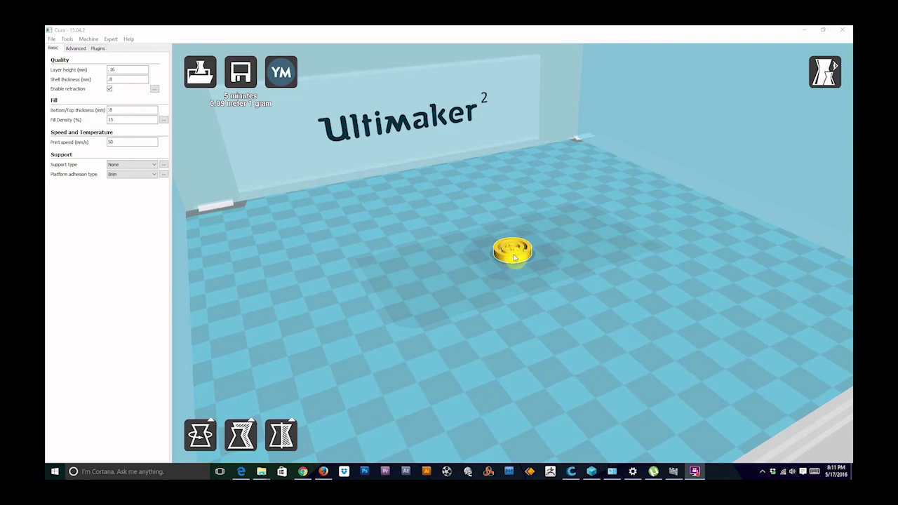
Select the loaded shield in Cura and bring up the Scale tool showing 15.4 × 15.5 × 3.0 mm.
scroll(515, 258, "up", 5)
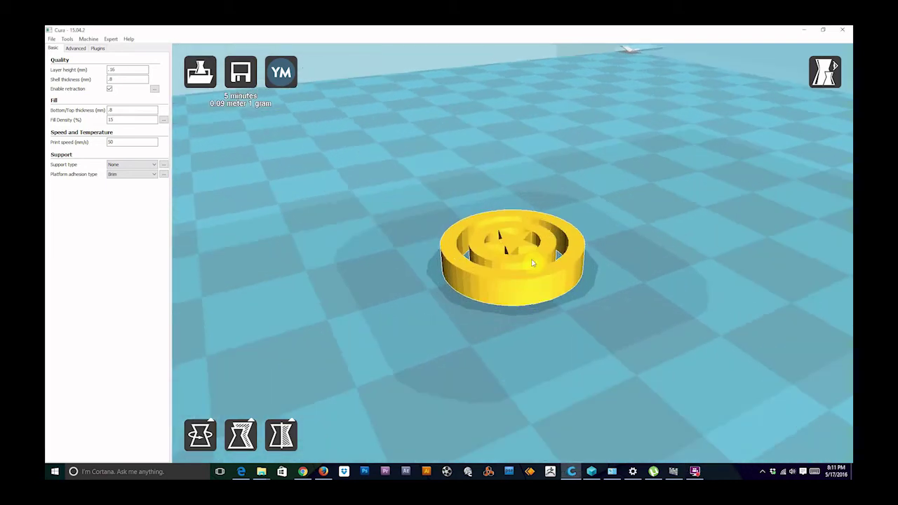
mouse_move(642, 277)
right_mouse_down()
mouse_move(610, 287)
mouse_move(626, 278)
right_mouse_up()
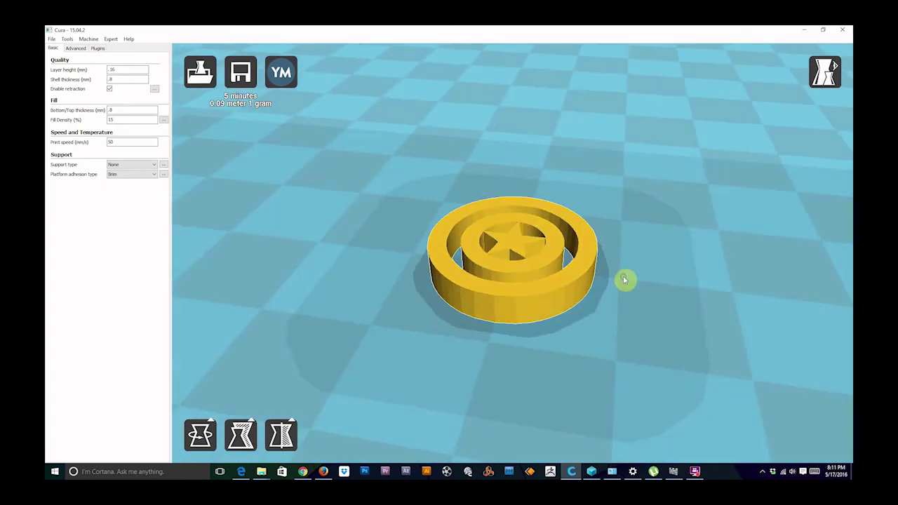
left_click(552, 281)
scroll(518, 280, "down", 5)
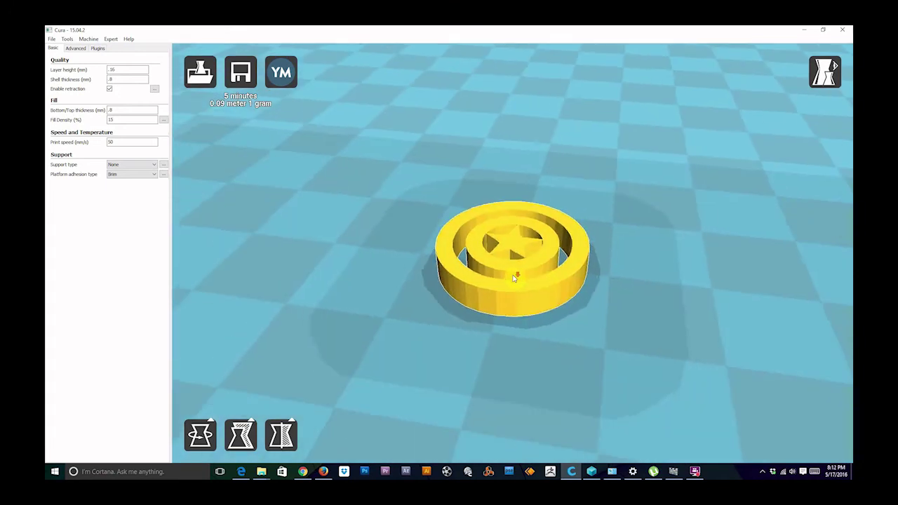
left_click(244, 259)
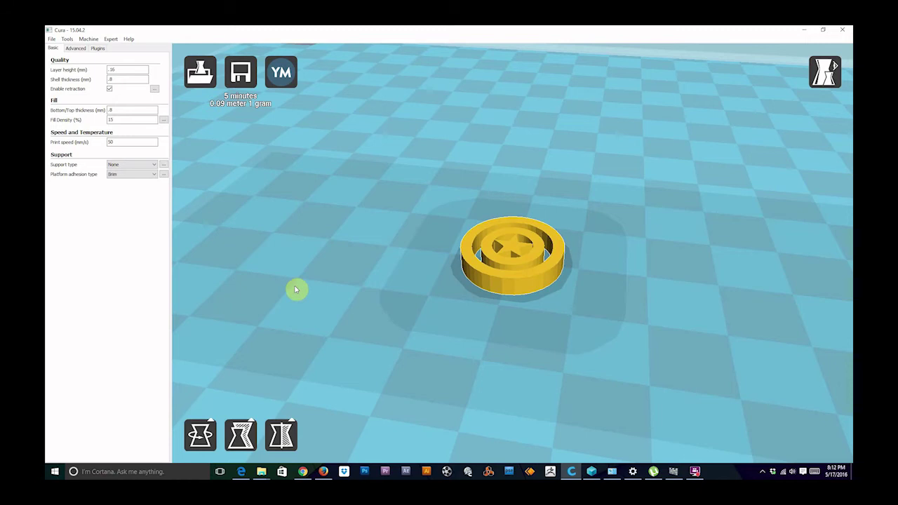
left_click(209, 429)
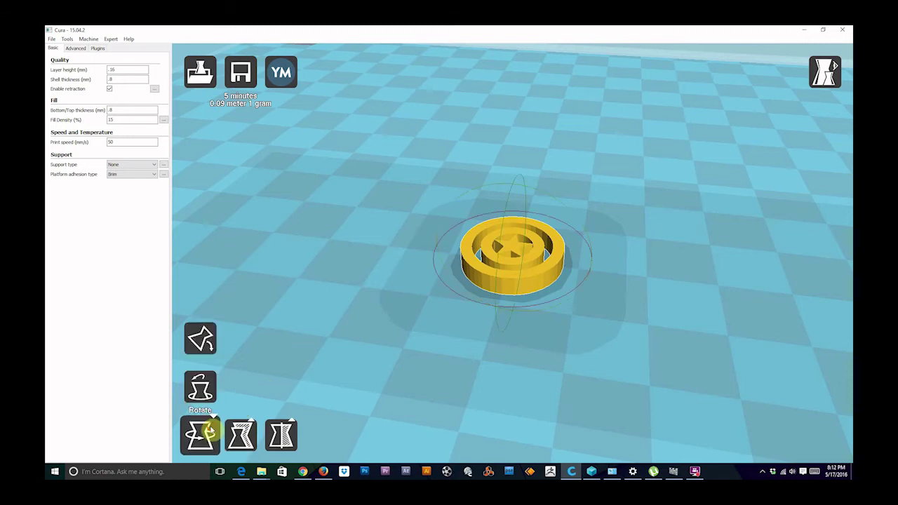
left_click(232, 426)
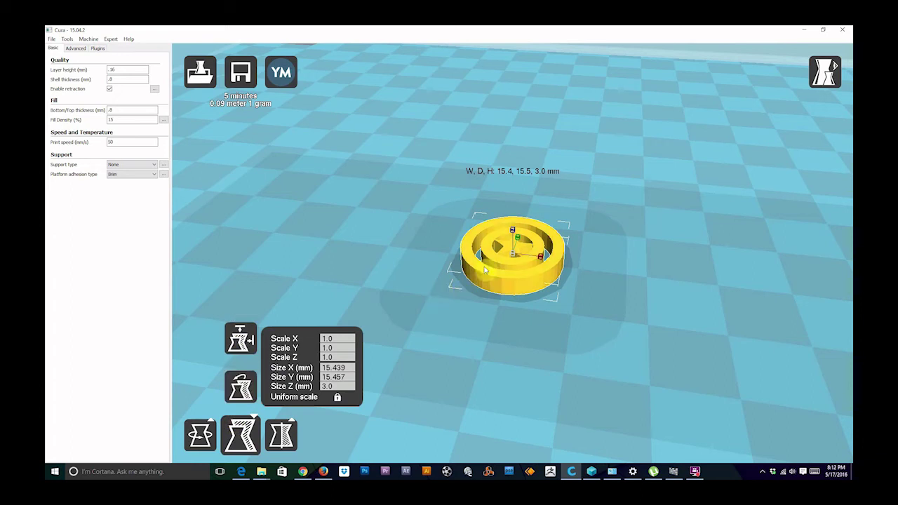
Enlarge the shield to 67.9 × 68.0 × 13.2 mm (1 h 50 min, 18 g estimate) and view it from above.
left_click_drag(515, 254, 552, 208)
scroll(552, 207, "down", 6)
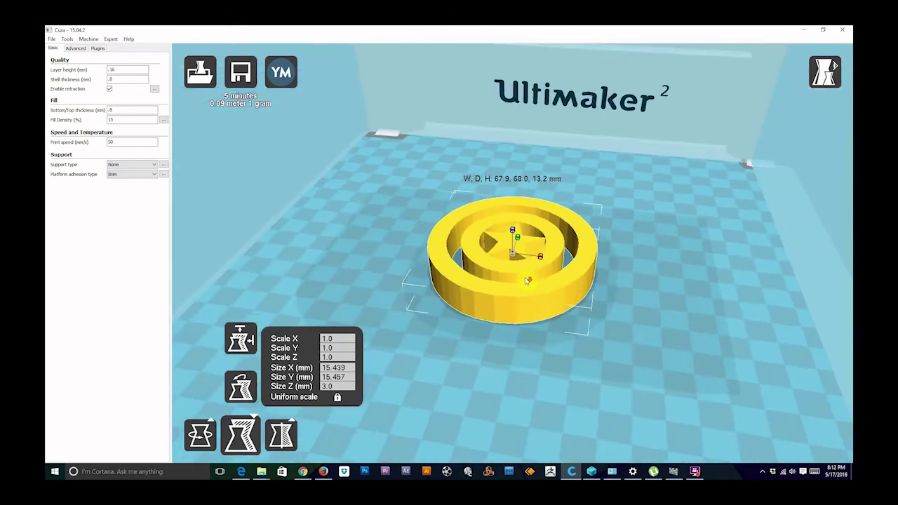
mouse_move(420, 213)
right_mouse_down()
mouse_move(423, 236)
mouse_move(433, 194)
mouse_move(427, 219)
right_mouse_up()
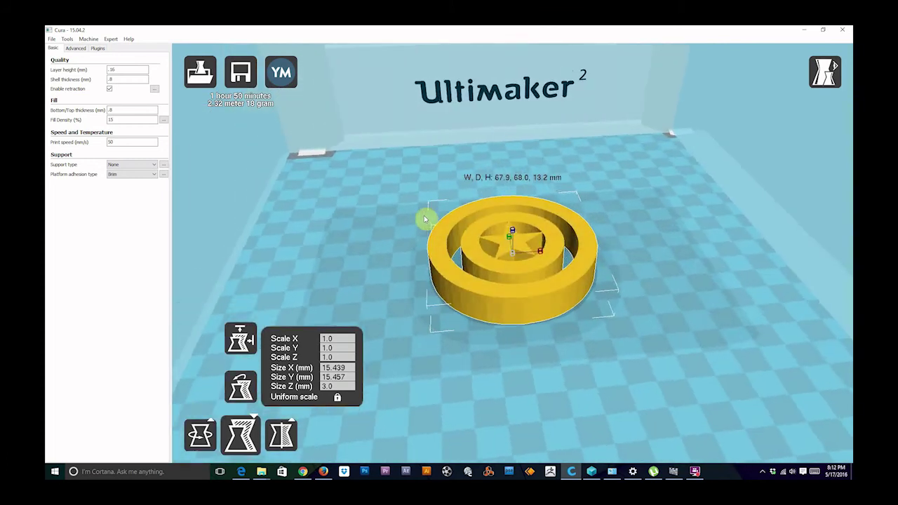
right_click_drag(425, 220, 408, 214)
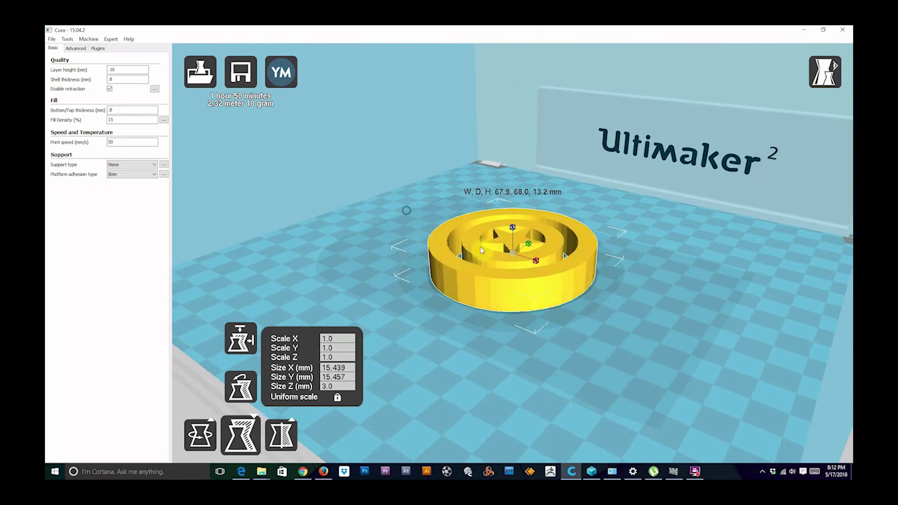
scroll(489, 251, "up", 5)
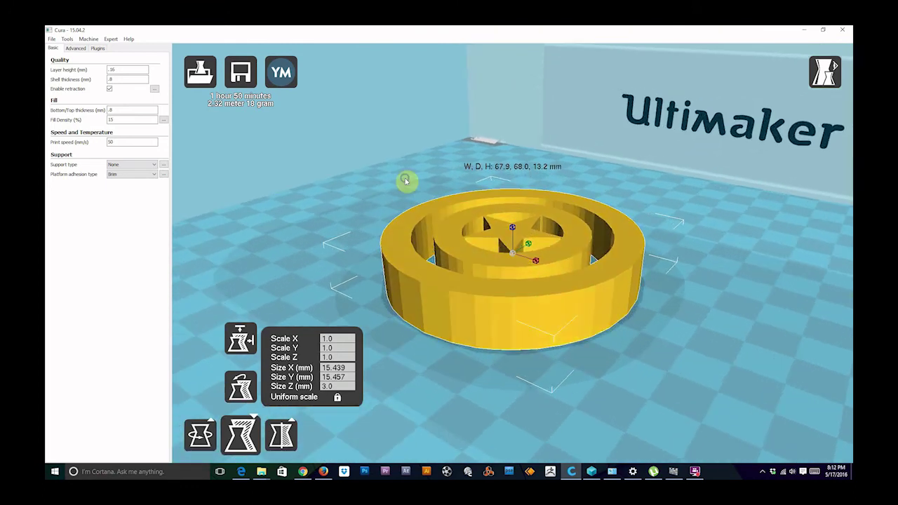
right_click_drag(407, 181, 404, 200)
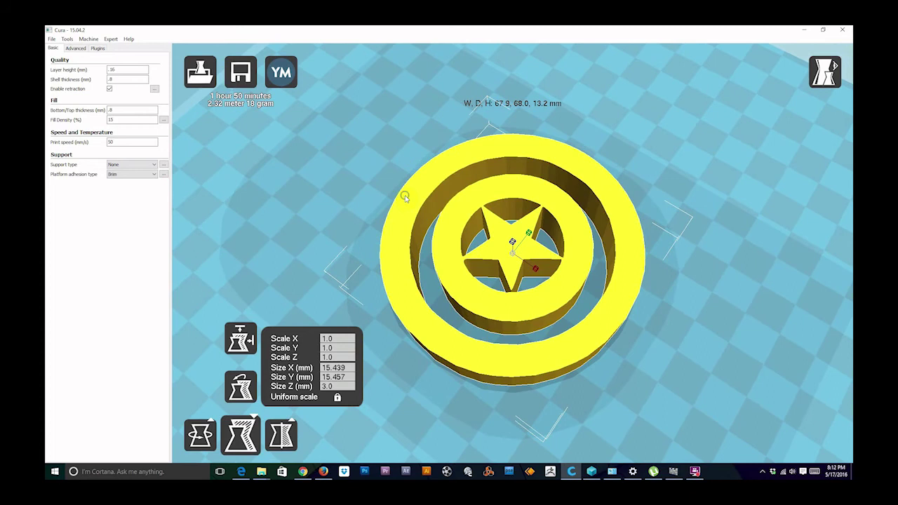